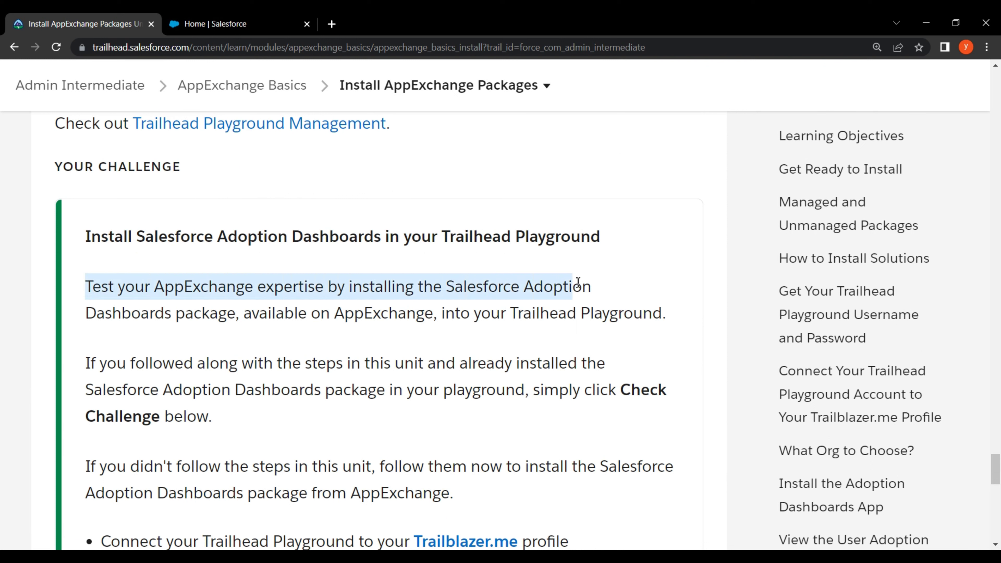
Read the challenge description, noting the Check Challenge and install-from-AppExchange requirements
{"action": "left_click_drag", "start_coordinate": [83, 322], "coordinate": [663, 313]}
{"action": "left_click_drag", "start_coordinate": [75, 361], "coordinate": [595, 368]}
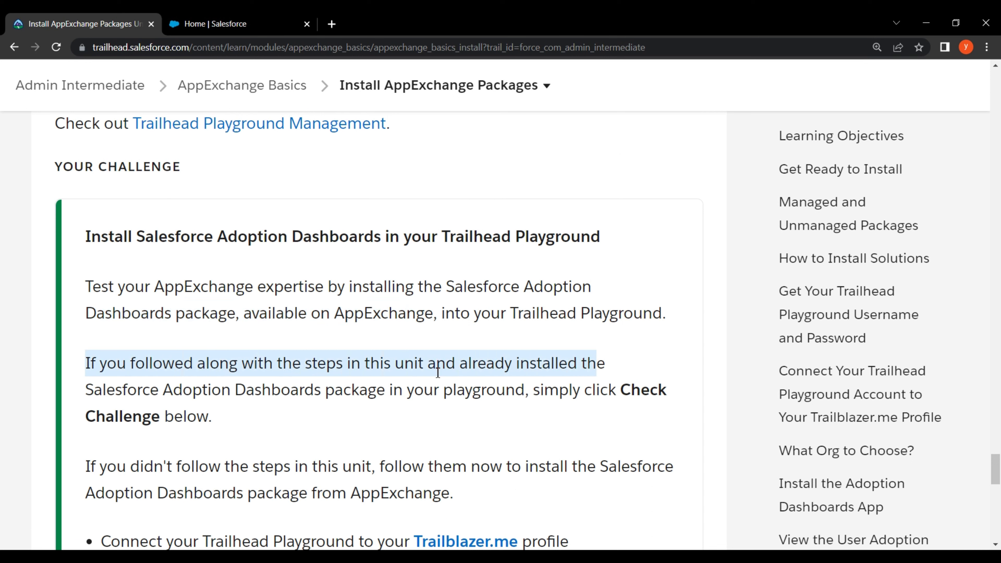
{"action": "scroll", "coordinate": [214, 255], "scroll_direction": "down", "scroll_amount": 2}
{"action": "left_click_drag", "start_coordinate": [80, 321], "coordinate": [659, 329]}
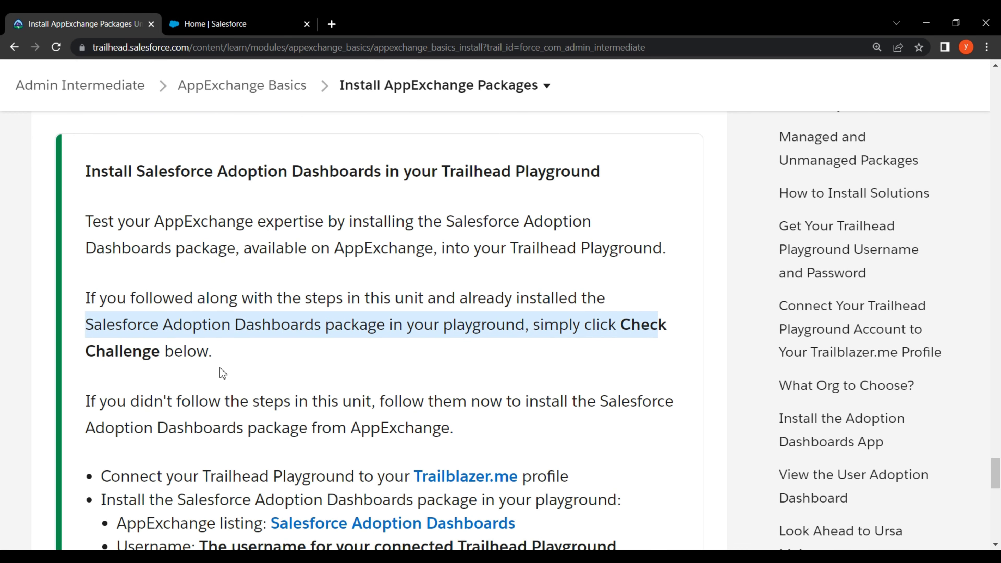
{"action": "left_click_drag", "start_coordinate": [86, 350], "coordinate": [214, 351]}
{"action": "scroll", "coordinate": [103, 254], "scroll_direction": "down", "scroll_amount": 4}
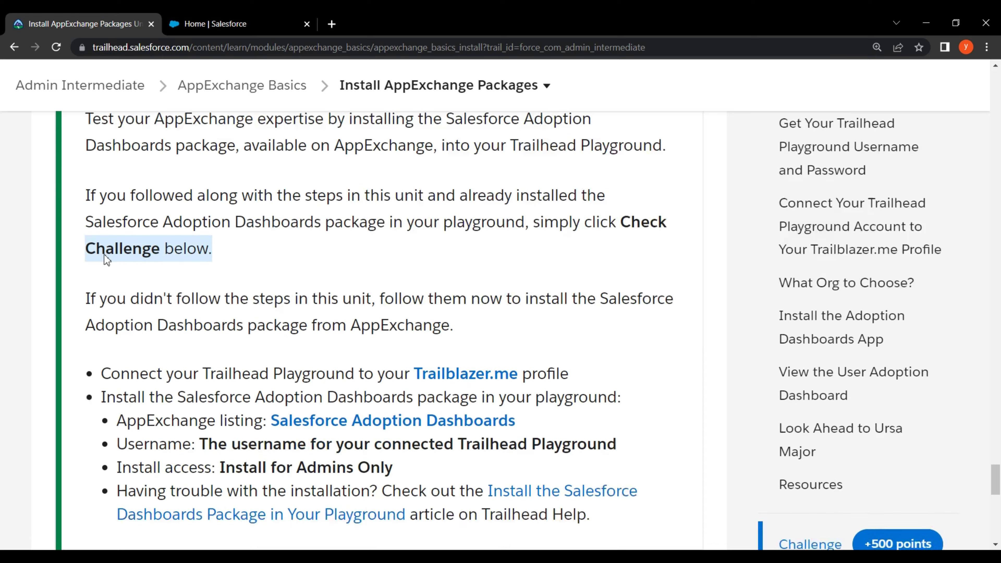
{"action": "left_click_drag", "start_coordinate": [104, 255], "coordinate": [643, 262]}
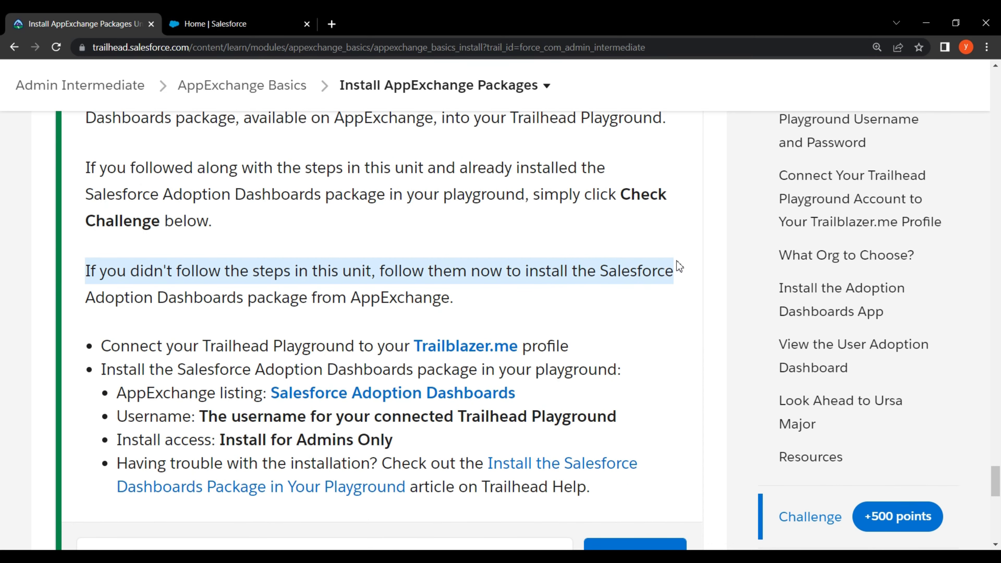
{"action": "left_click_drag", "start_coordinate": [86, 297], "coordinate": [434, 303]}
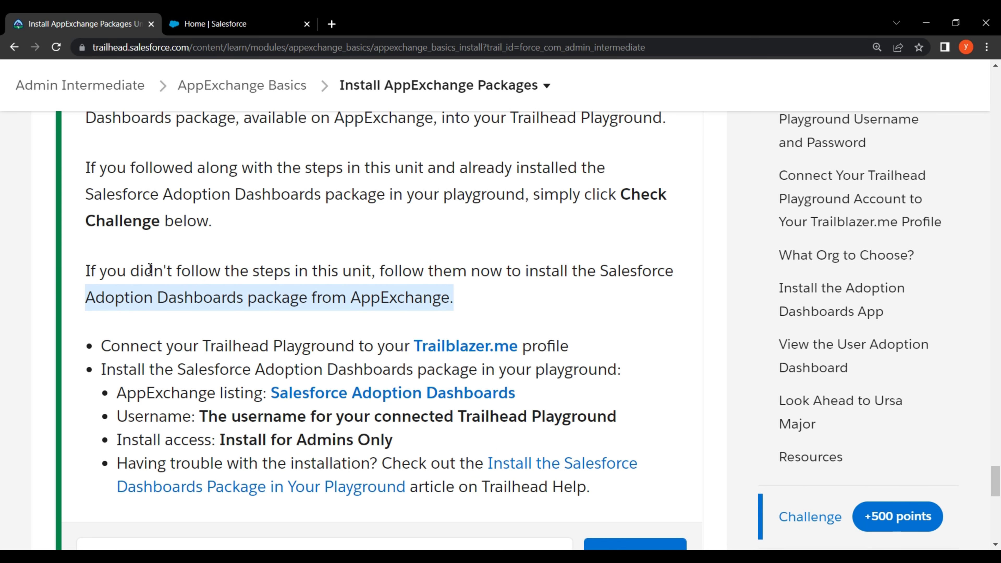
Review the Trailblazer.me connection, package install and AppExchange listing steps, then go to the Salesforce org
{"action": "scroll", "coordinate": [178, 284], "scroll_direction": "down", "scroll_amount": 3}
{"action": "left_click", "coordinate": [119, 214]}
{"action": "left_click_drag", "start_coordinate": [119, 214], "coordinate": [568, 214]}
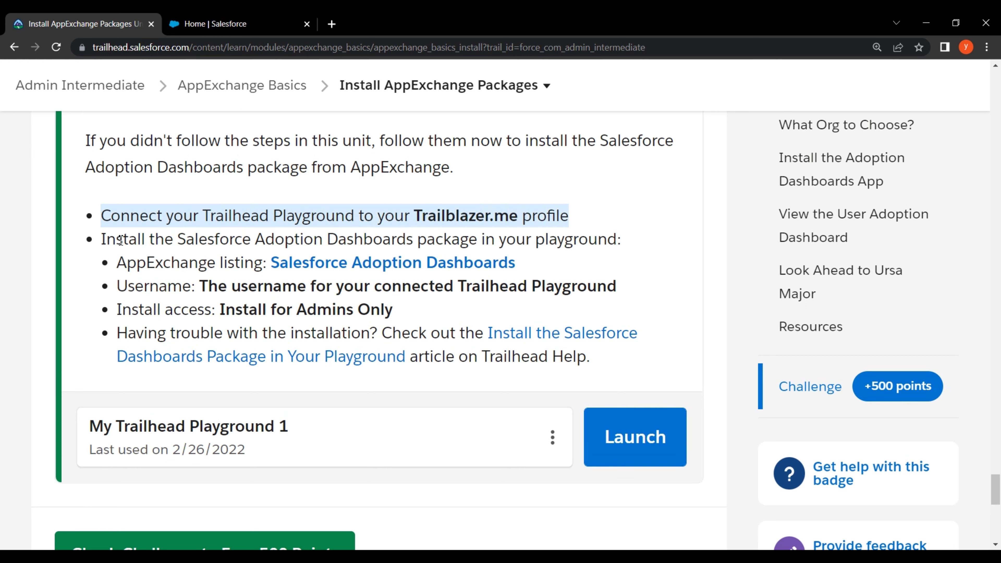
{"action": "left_click_drag", "start_coordinate": [102, 239], "coordinate": [615, 241]}
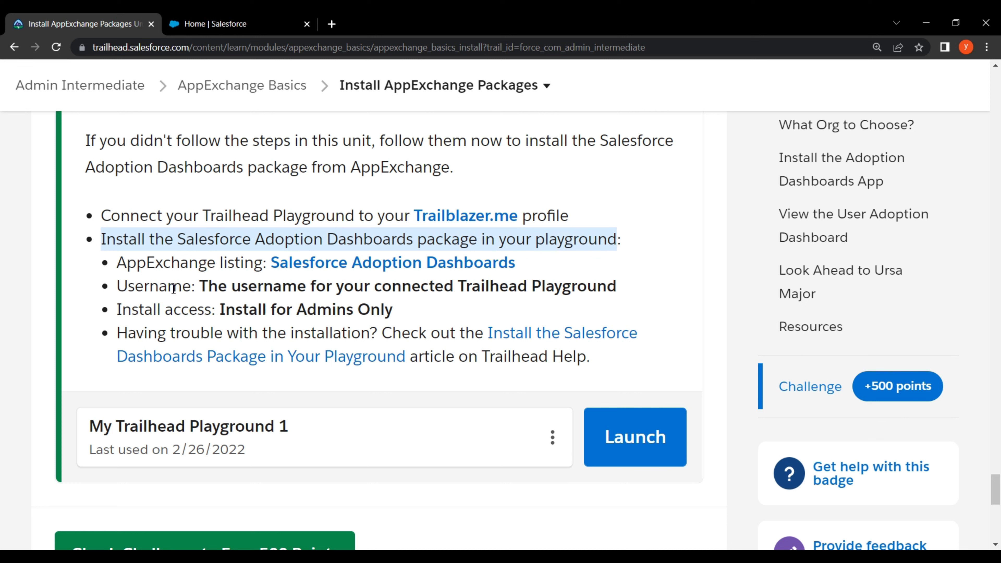
{"action": "left_click_drag", "start_coordinate": [118, 262], "coordinate": [516, 264]}
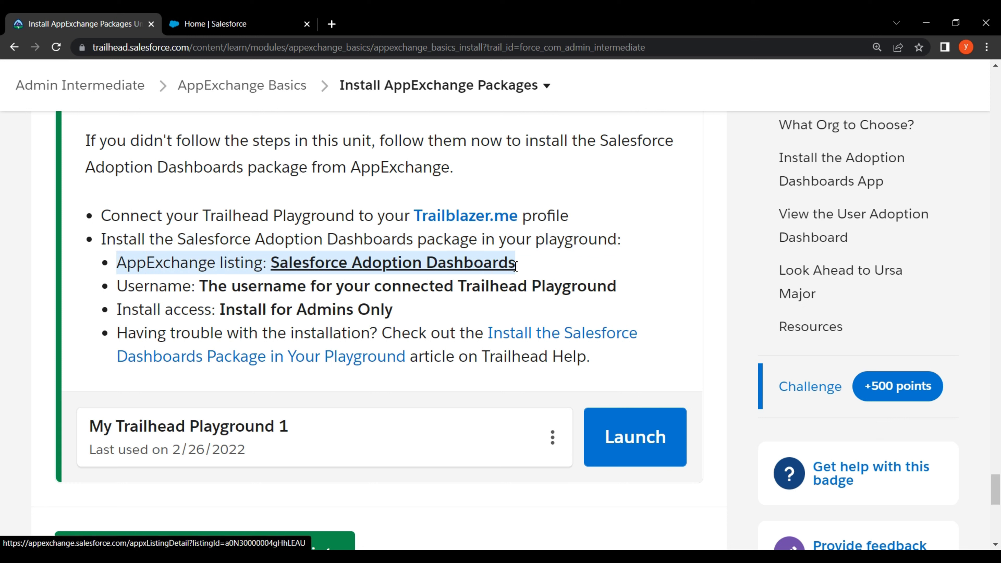
{"action": "left_click", "coordinate": [70, 279]}
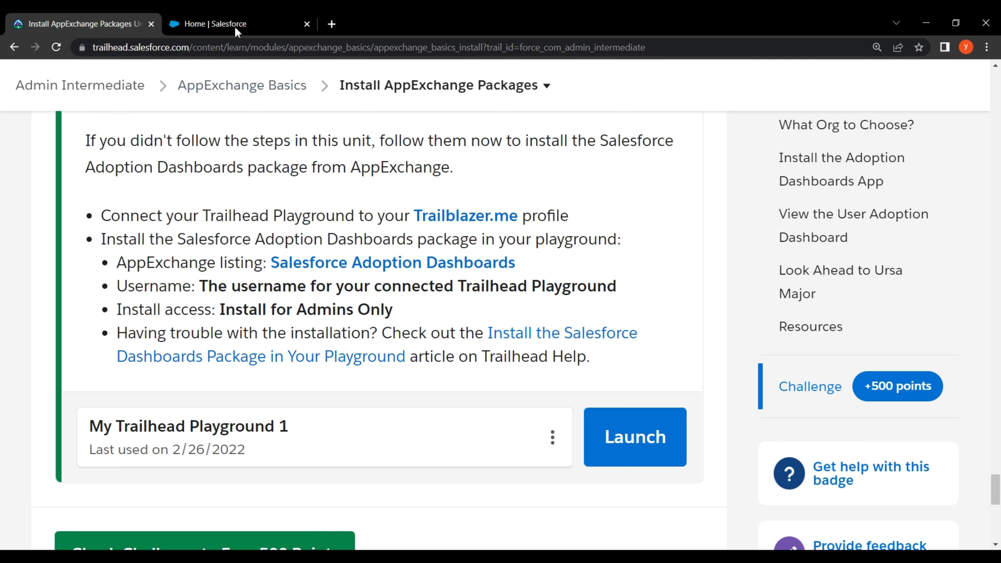
Open the AppExchange store in the org from the App Launcher's View All list
{"action": "left_click", "coordinate": [261, 22]}
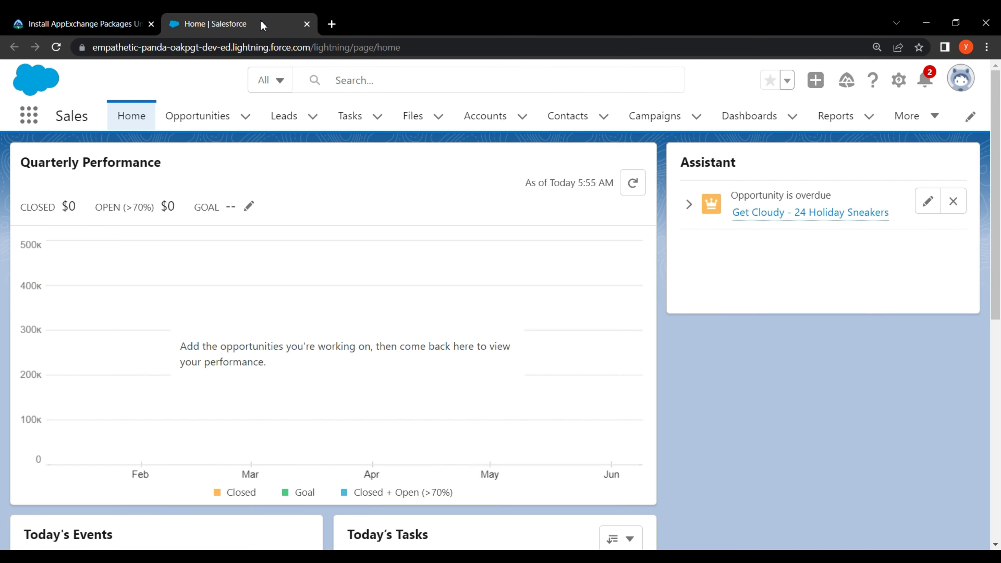
{"action": "left_click", "coordinate": [28, 115]}
{"action": "left_click", "coordinate": [44, 403]}
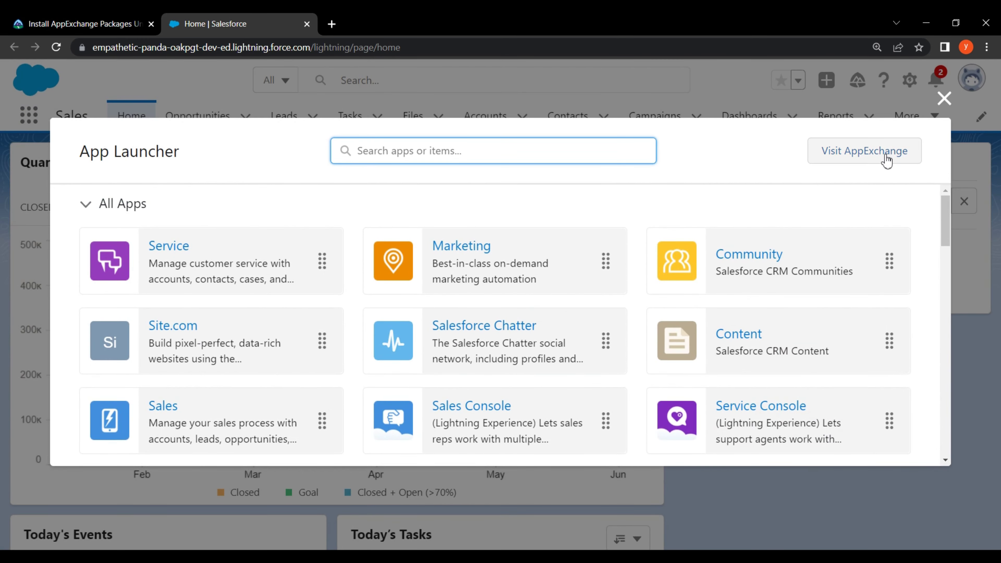
{"action": "left_click", "coordinate": [887, 158]}
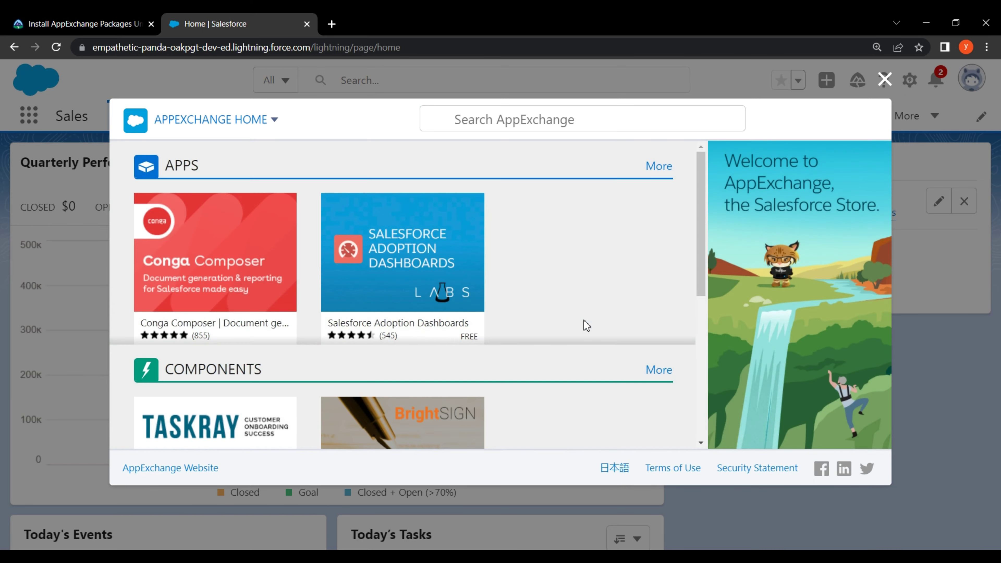
Copy the Salesforce Adoption Dashboards package name from the Trailhead challenge page
{"action": "left_click", "coordinate": [80, 24]}
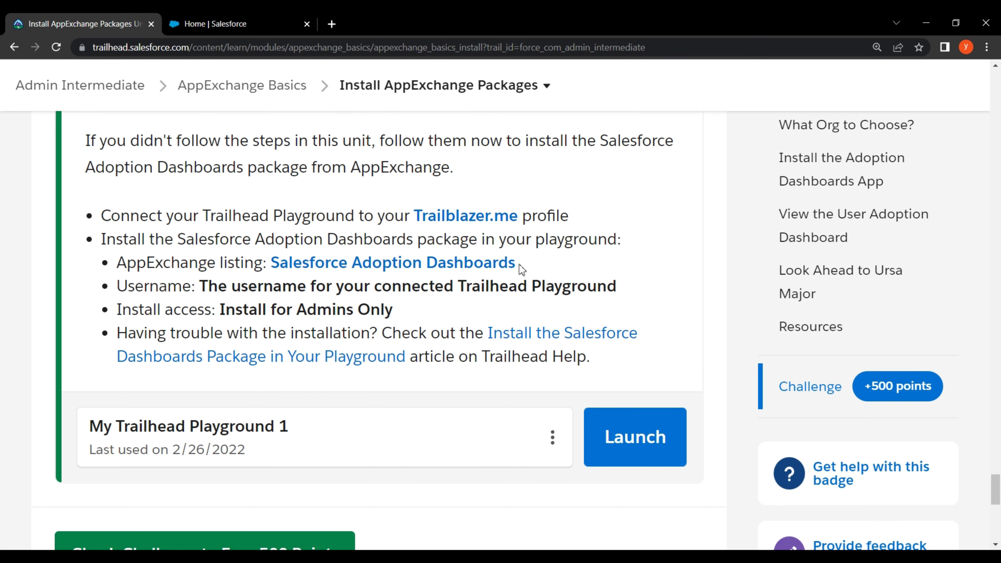
{"action": "left_click_drag", "start_coordinate": [519, 263], "coordinate": [271, 271]}
{"action": "key", "text": "ctrl+c"}
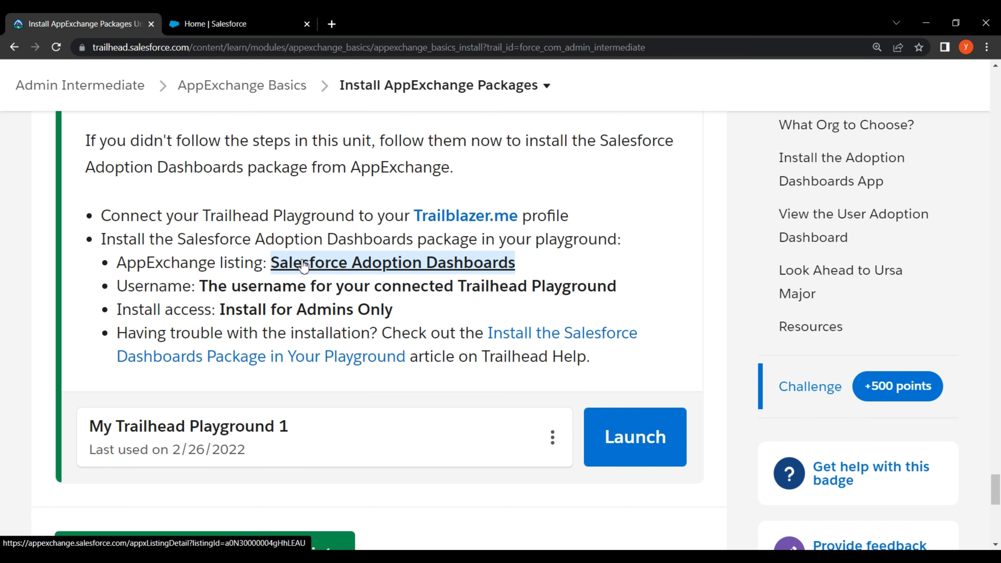
{"action": "right_click", "coordinate": [301, 260]}
{"action": "left_click", "coordinate": [433, 373]}
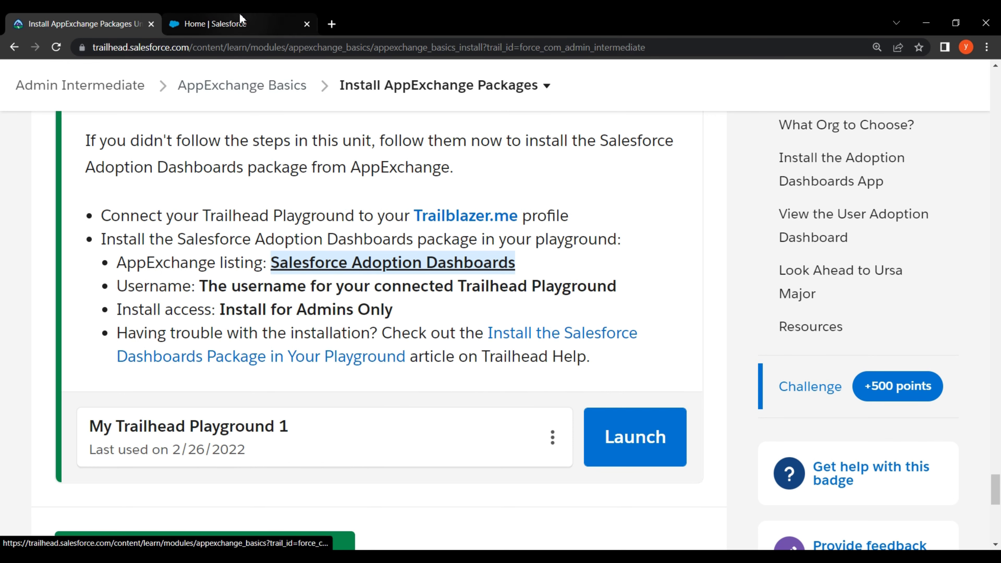
{"action": "left_click", "coordinate": [242, 19]}
Search AppExchange for Salesforce Adoption Dashboards, open its listing, choose Get It Now and bring up login
{"action": "left_click", "coordinate": [467, 125]}
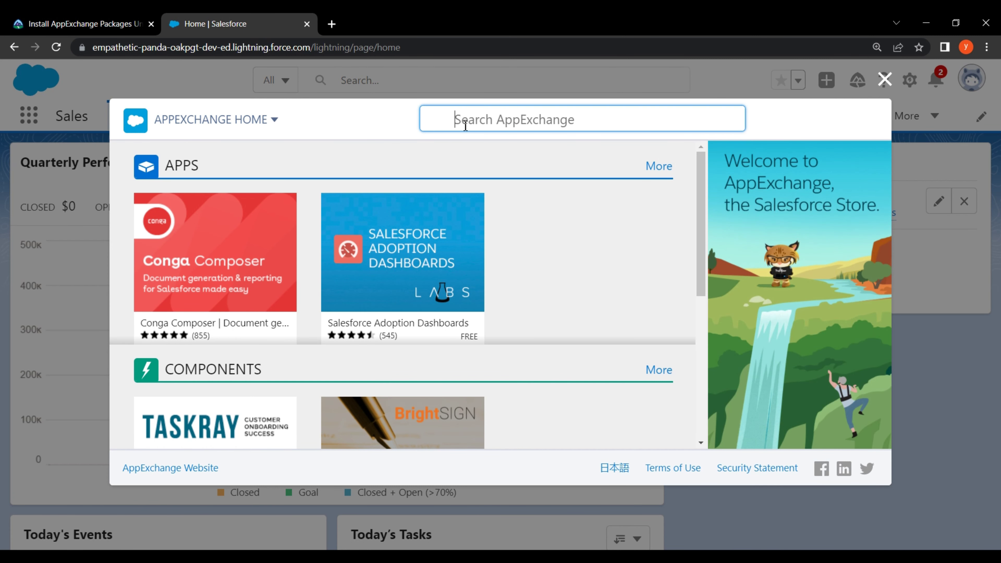
{"action": "key", "text": "ctrl+v"}
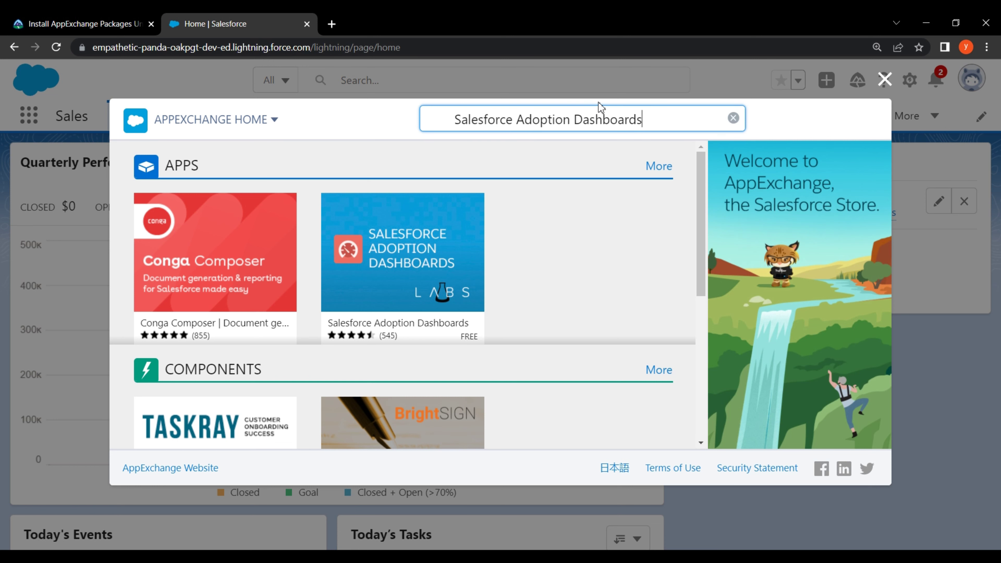
{"action": "key", "text": "Return"}
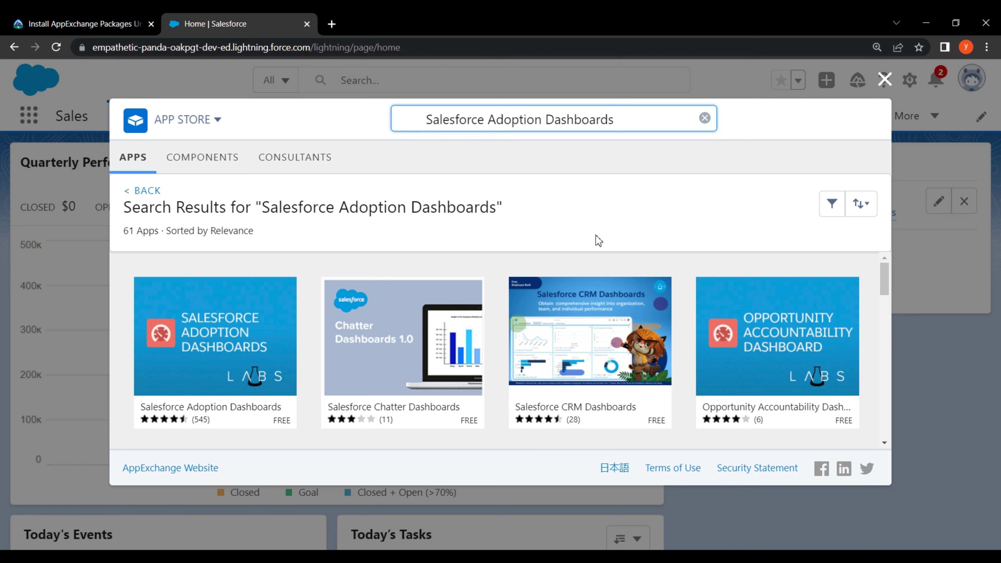
{"action": "left_click", "coordinate": [268, 332]}
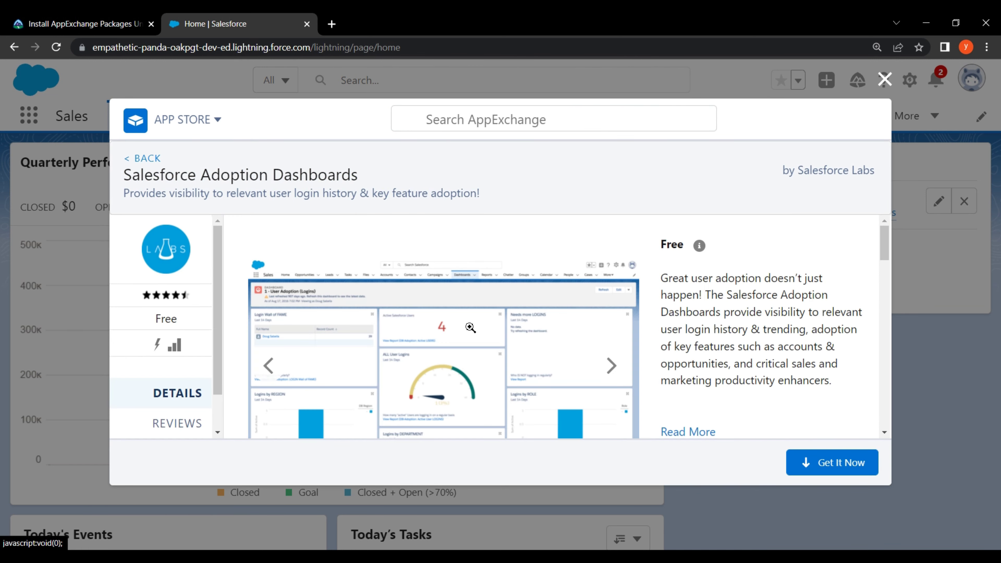
{"action": "left_click", "coordinate": [854, 467]}
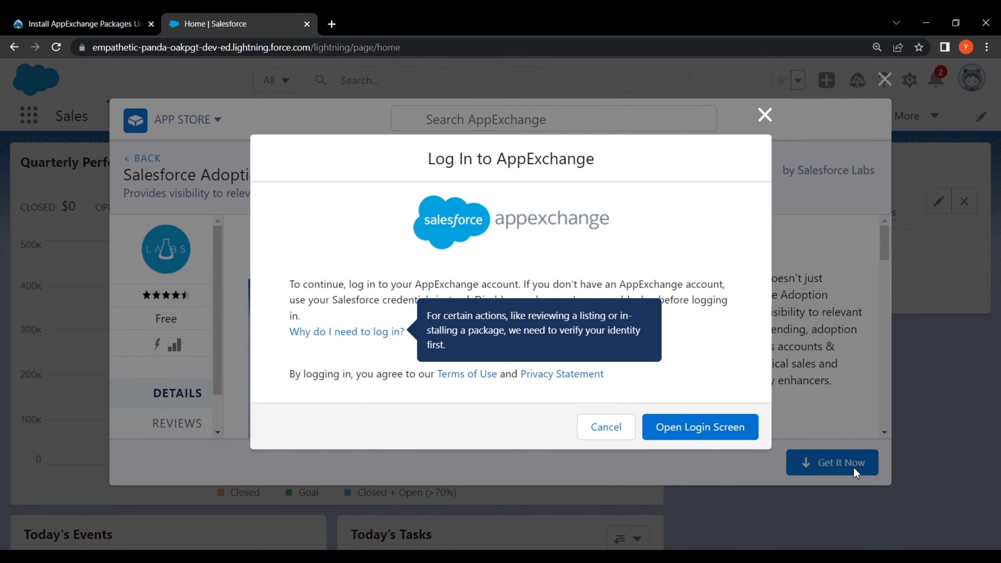
{"action": "left_click", "coordinate": [720, 429]}
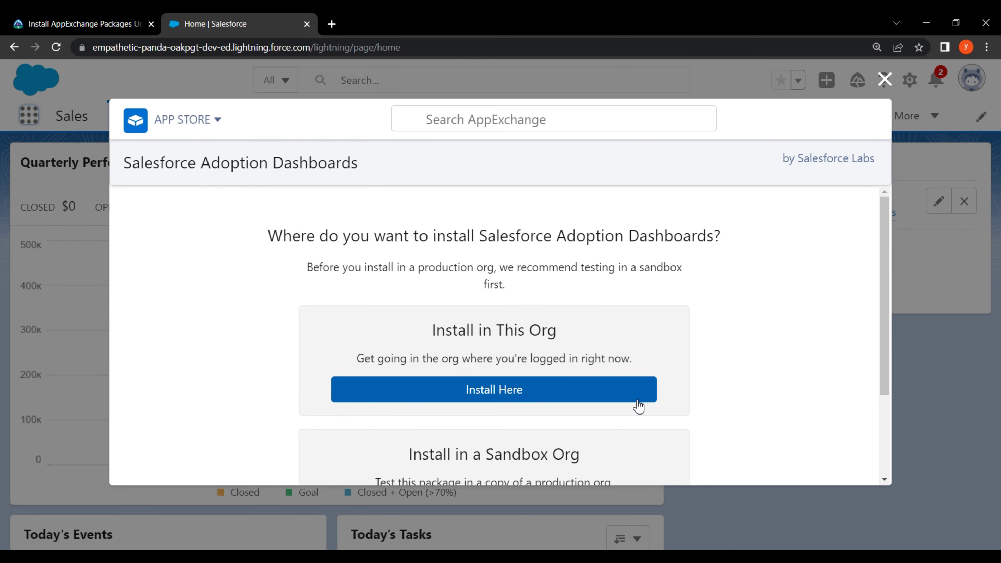
Choose to install into the current org and enter the installer's first name, last name and e-mail
{"action": "left_click", "coordinate": [635, 398]}
{"action": "scroll", "coordinate": [803, 372], "scroll_direction": "down", "scroll_amount": 6}
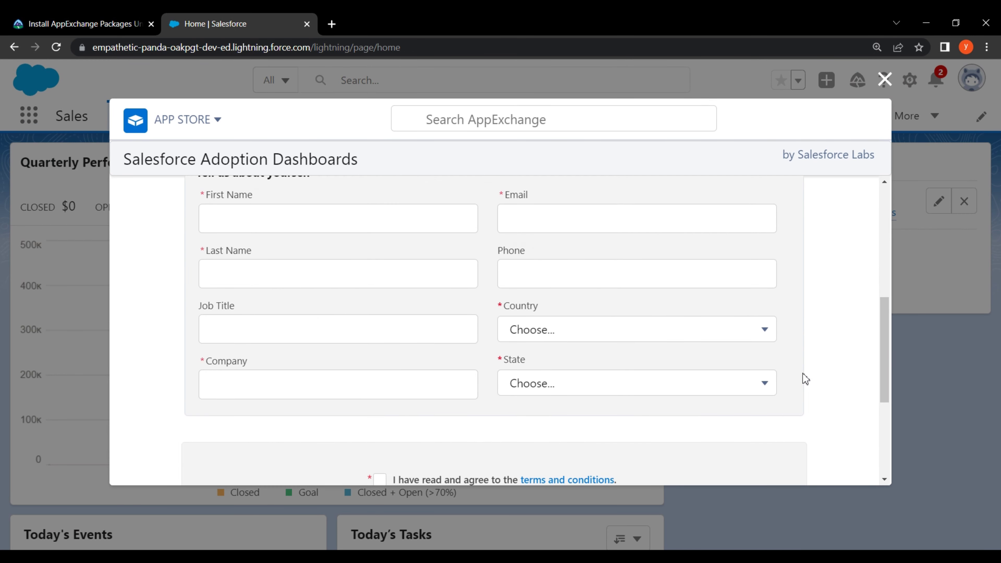
{"action": "scroll", "coordinate": [802, 373], "scroll_direction": "up", "scroll_amount": 3}
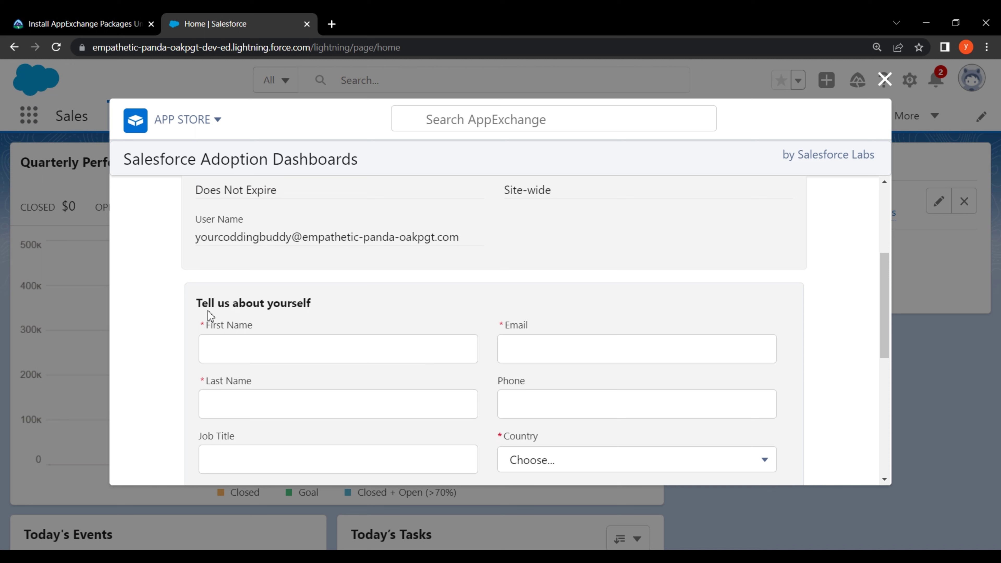
{"action": "left_click", "coordinate": [228, 348]}
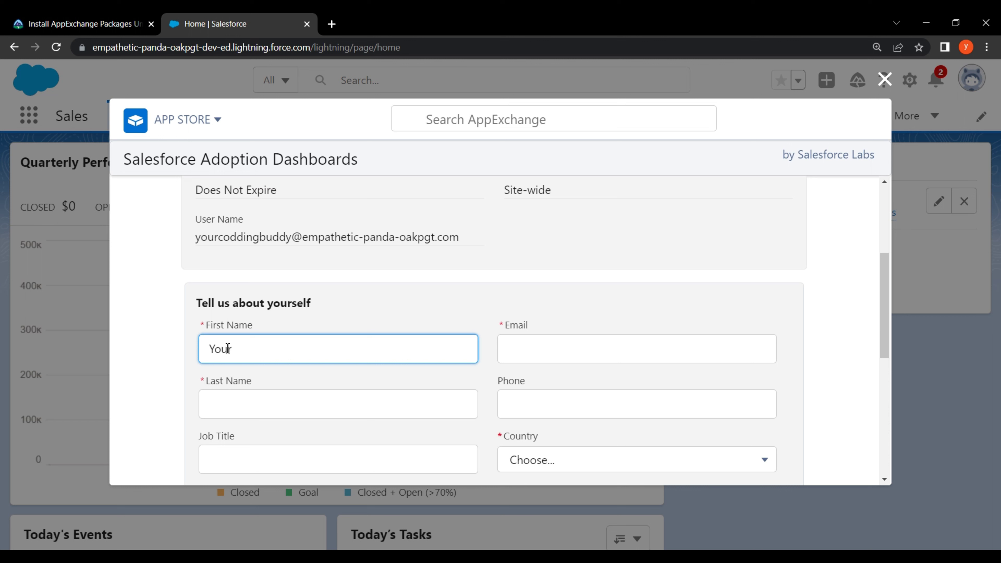
{"action": "type", "text": "YourCodding"}
{"action": "left_click", "coordinate": [294, 402]}
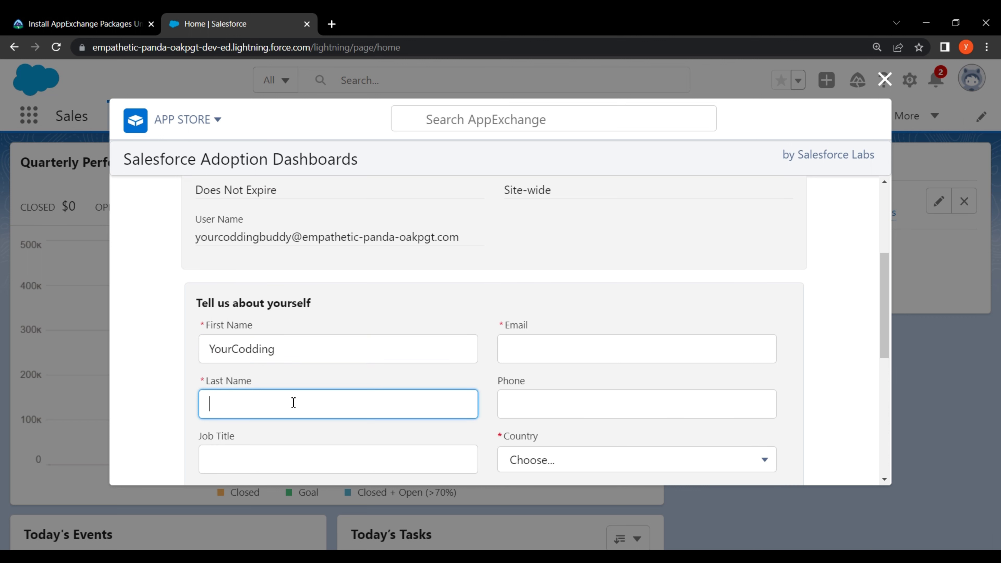
{"action": "type", "text": "Buddy"}
{"action": "left_click", "coordinate": [622, 351]}
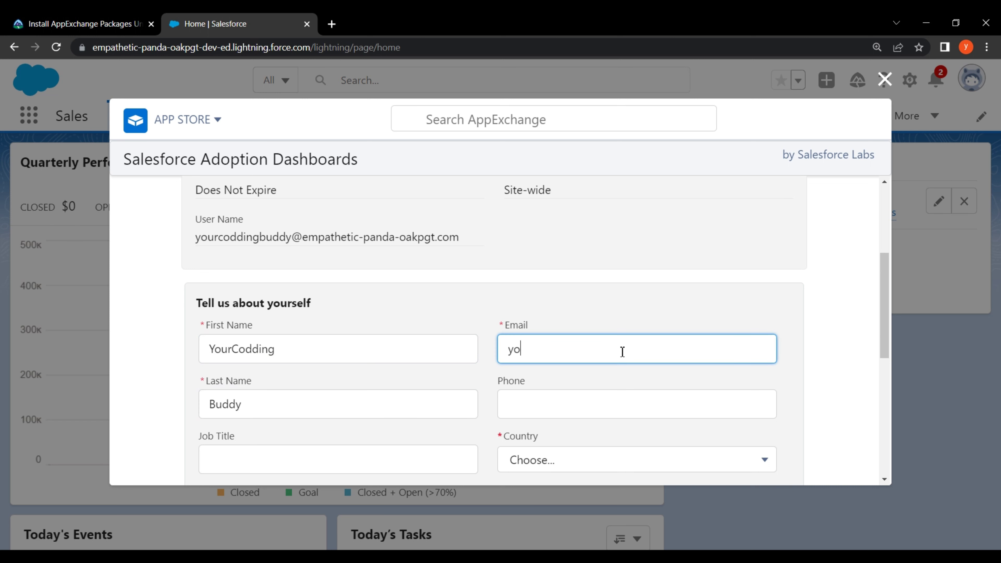
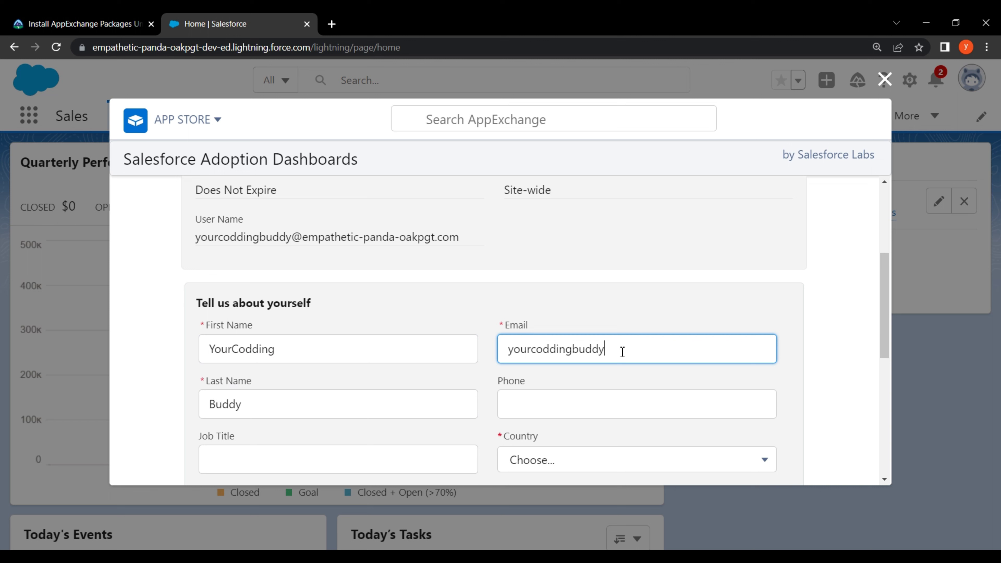
Set the country to India and fill in the company field
{"action": "scroll", "coordinate": [526, 414], "scroll_direction": "down", "scroll_amount": 3}
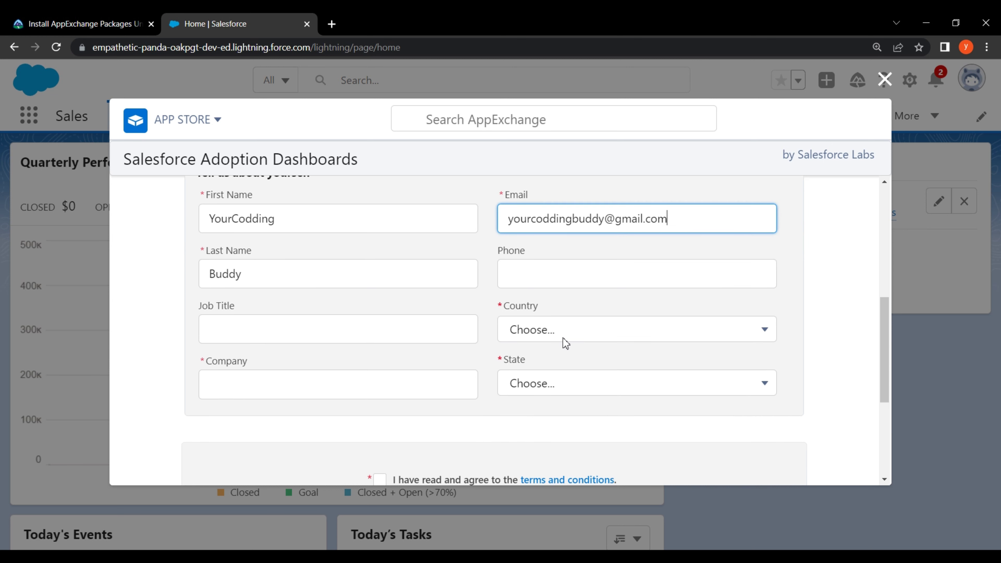
{"action": "left_click", "coordinate": [568, 331]}
{"action": "key", "text": "u"}
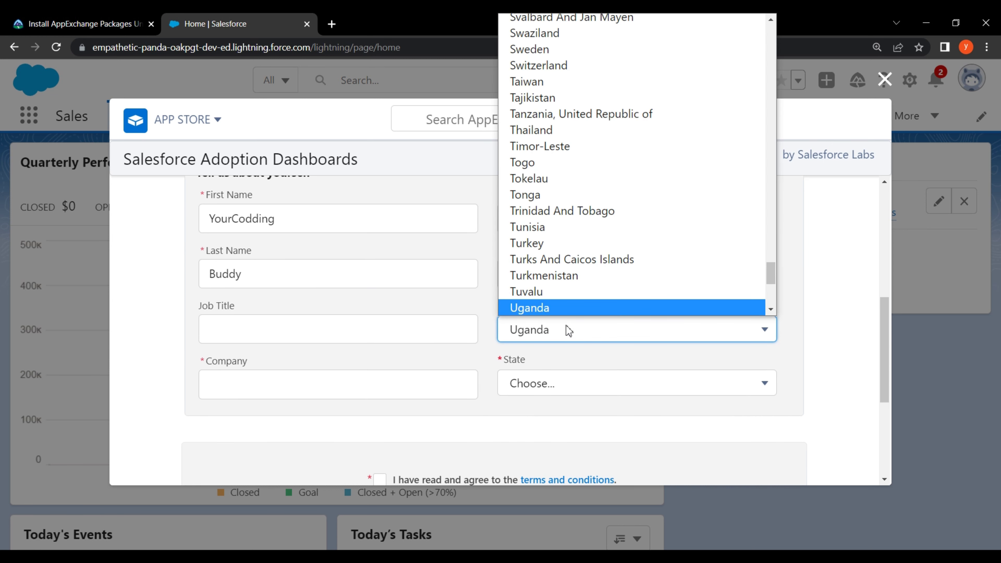
{"action": "key", "text": "i"}
{"action": "key", "text": "n"}
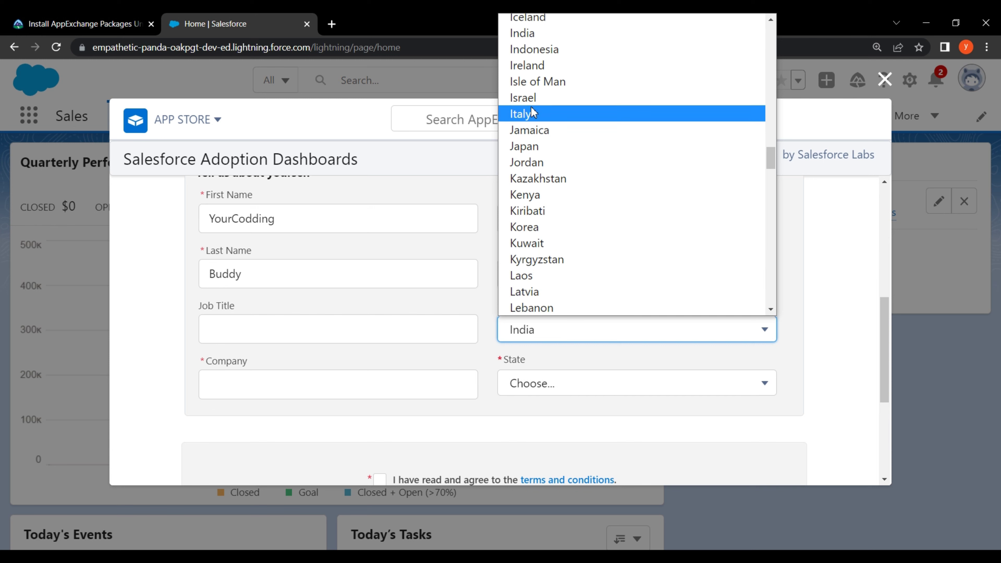
{"action": "left_click", "coordinate": [512, 37]}
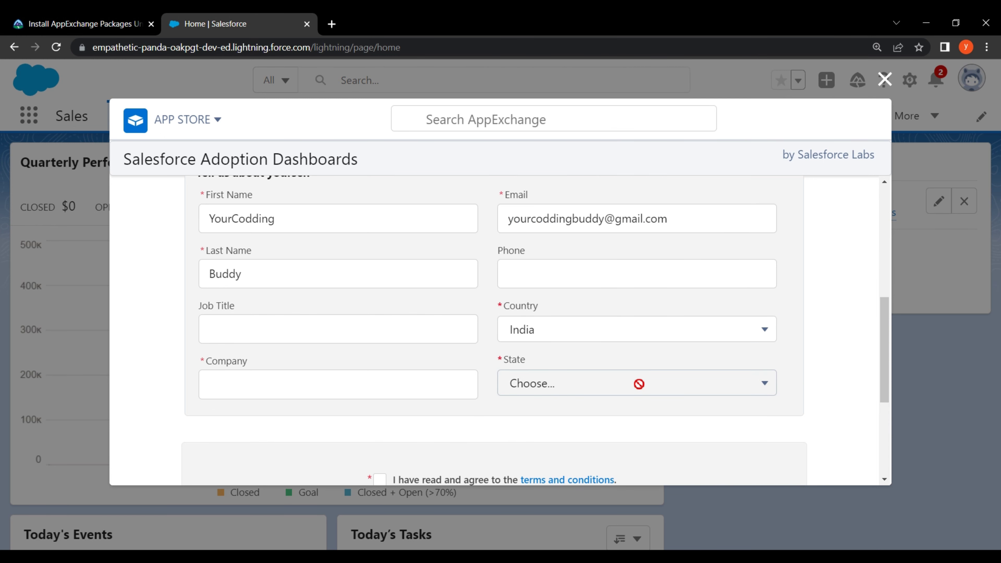
{"action": "left_click", "coordinate": [420, 388]}
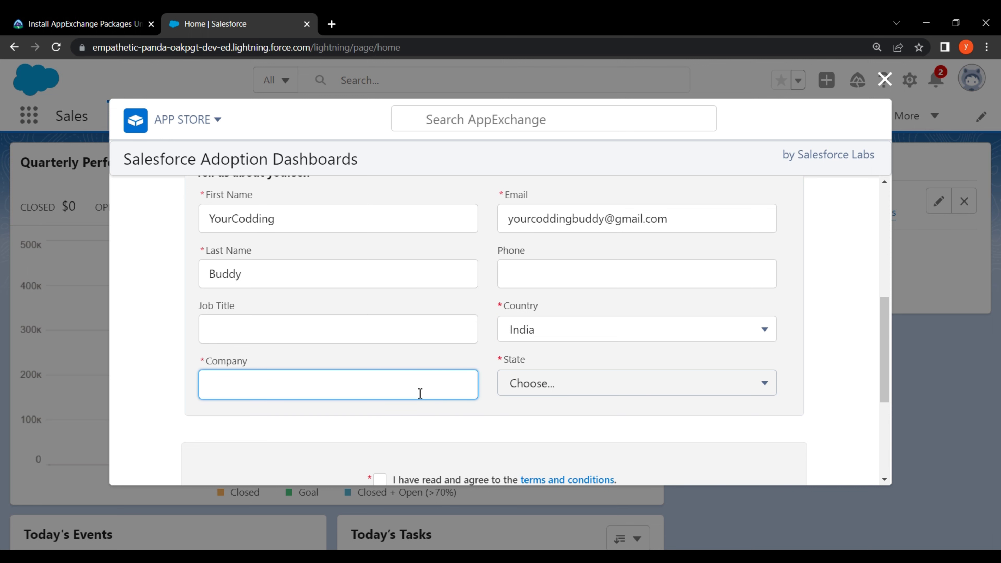
{"action": "left_click", "coordinate": [637, 389]}
Accept the terms, allow provider contact, and confirm the installation
{"action": "scroll", "coordinate": [666, 394], "scroll_direction": "up", "scroll_amount": 1}
{"action": "scroll", "coordinate": [666, 393], "scroll_direction": "down", "scroll_amount": 5}
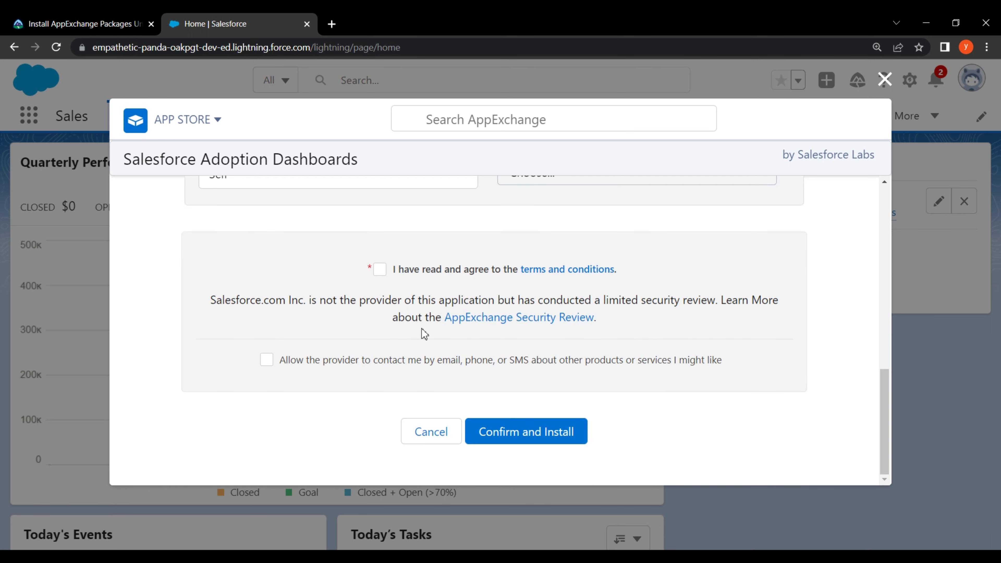
{"action": "left_click", "coordinate": [374, 271]}
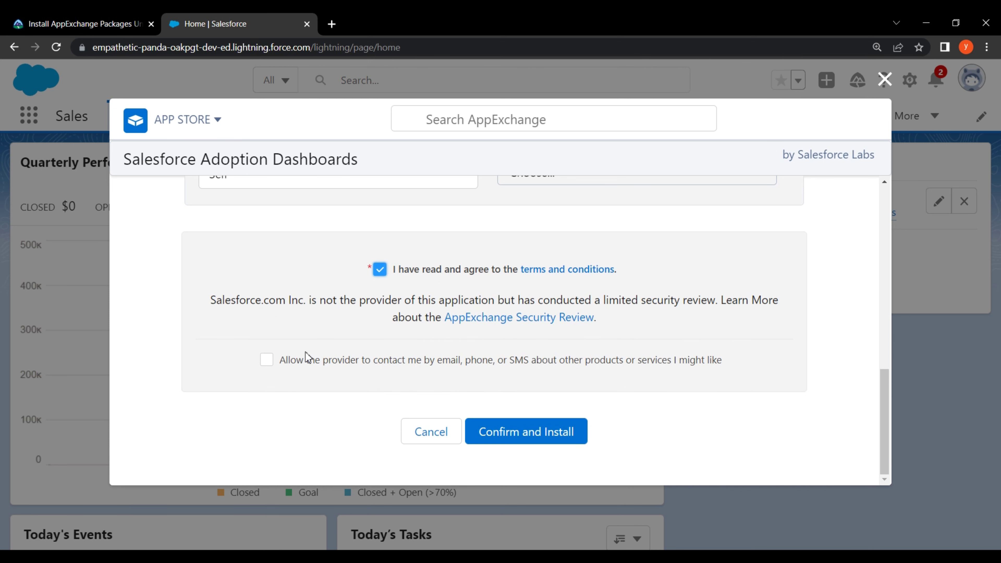
{"action": "left_click", "coordinate": [271, 359]}
{"action": "left_click", "coordinate": [554, 432]}
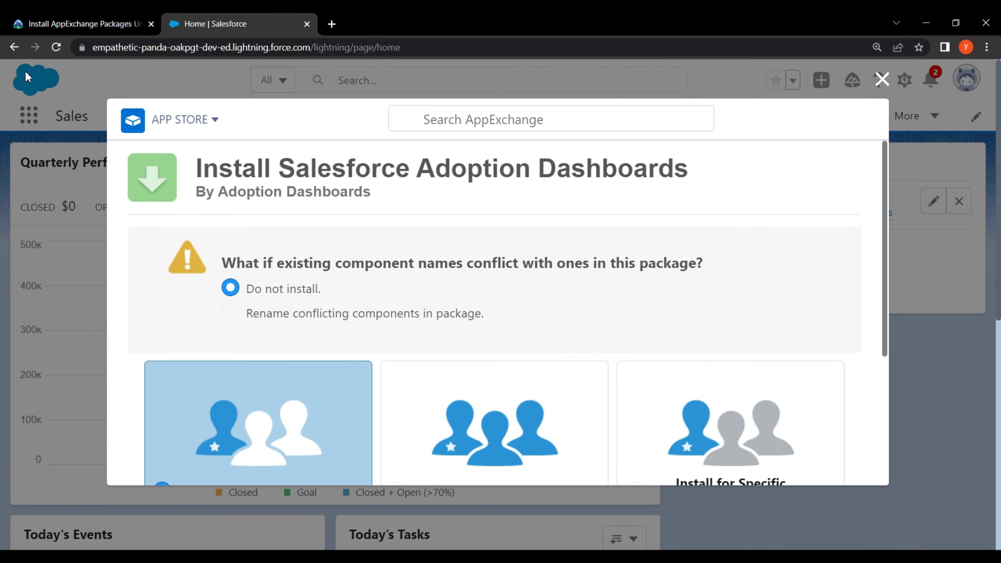
Check the required access in Trailhead, then install the package for admins only
{"action": "left_click", "coordinate": [37, 17]}
{"action": "left_click_drag", "start_coordinate": [117, 312], "coordinate": [400, 312]}
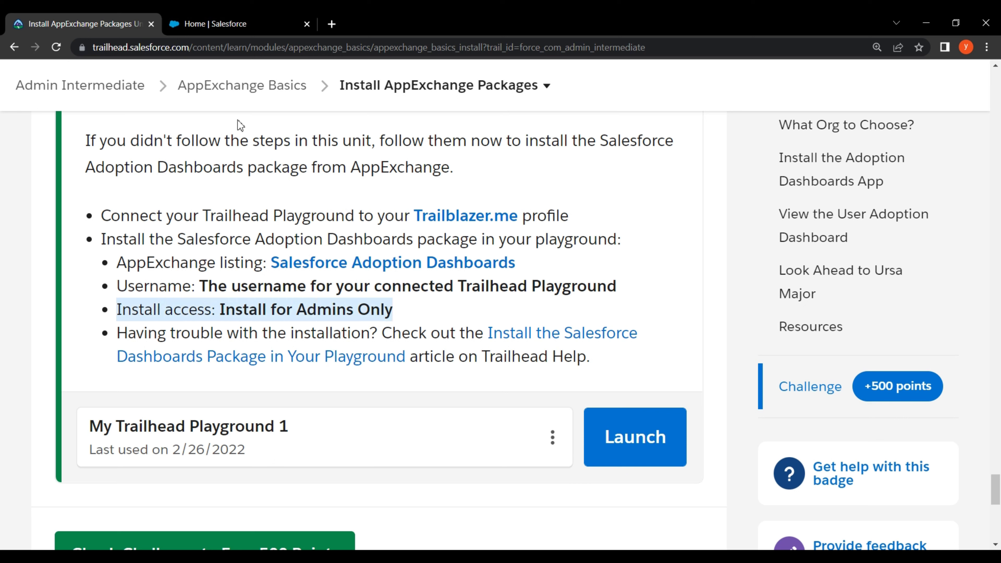
{"action": "left_click", "coordinate": [224, 16]}
{"action": "scroll", "coordinate": [511, 298], "scroll_direction": "down", "scroll_amount": 5}
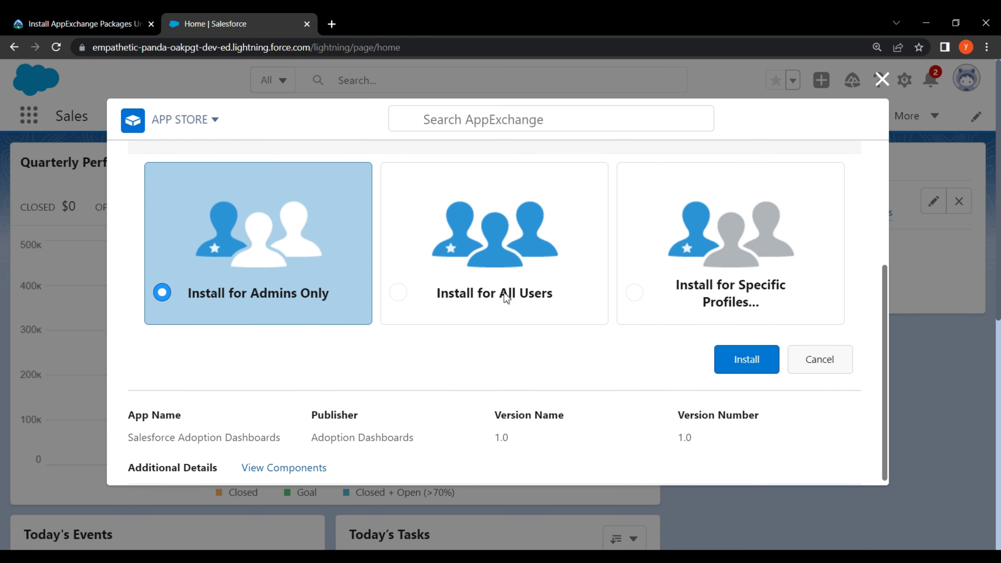
{"action": "left_click", "coordinate": [747, 360]}
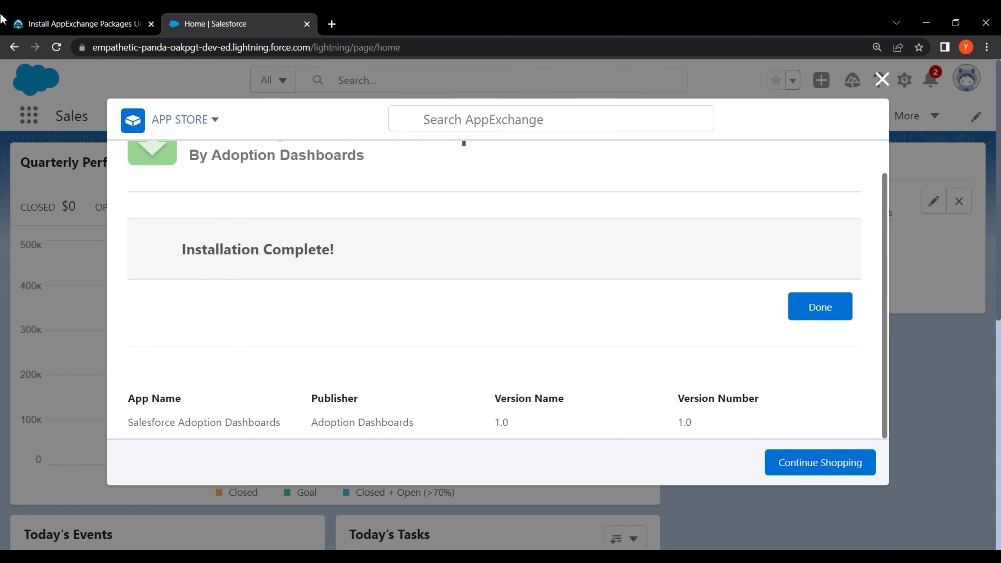
{"action": "left_click", "coordinate": [31, 20]}
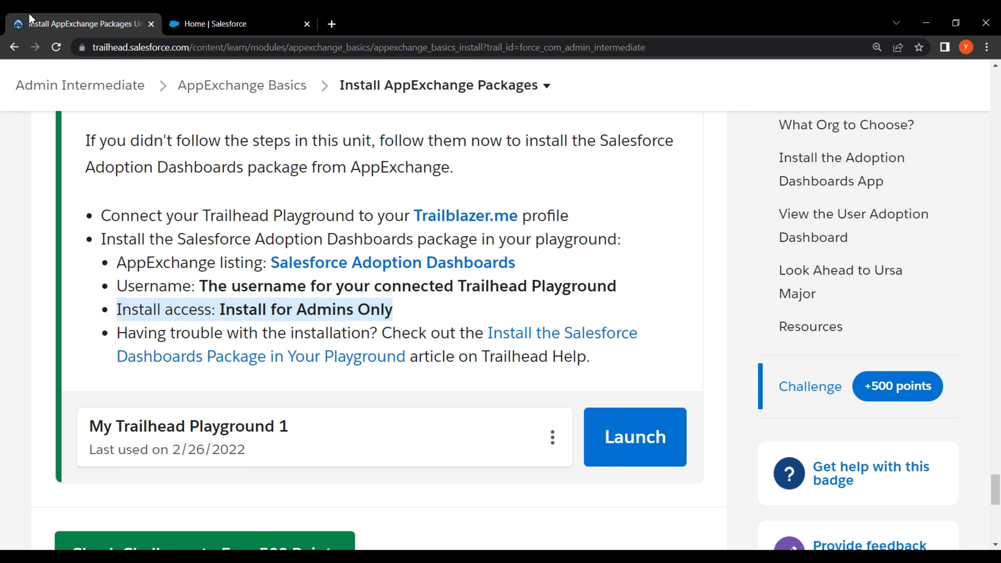
Close the finished install dialog and AppExchange overlay, then check the 500-point challenge
{"action": "left_click", "coordinate": [252, 23]}
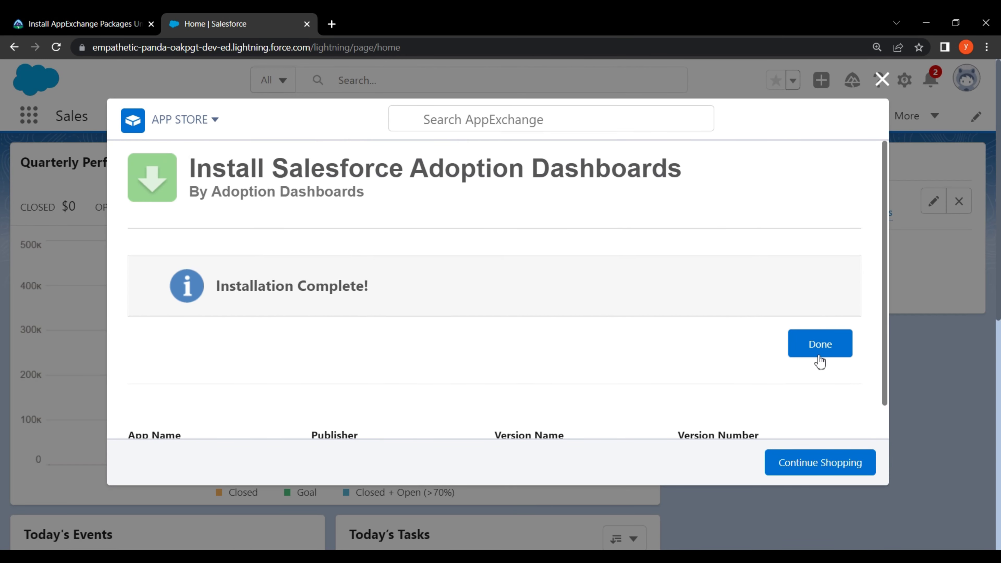
{"action": "left_click", "coordinate": [833, 354]}
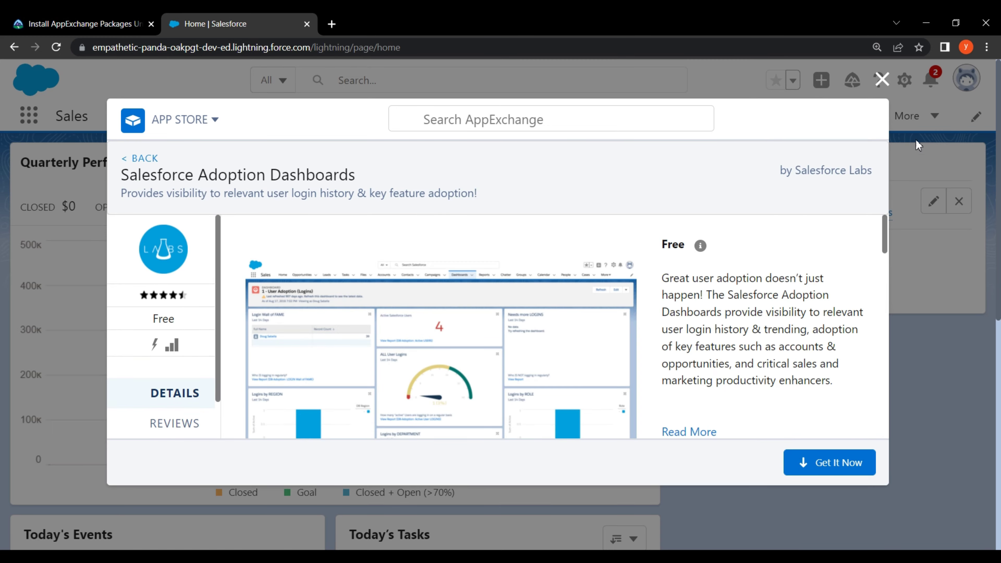
{"action": "left_click", "coordinate": [881, 80]}
{"action": "left_click", "coordinate": [74, 23]}
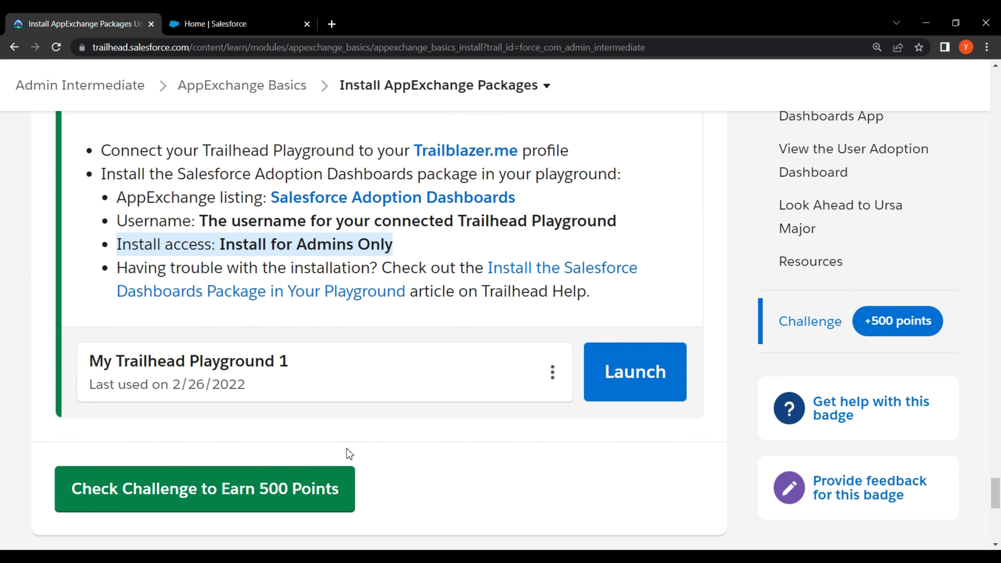
{"action": "left_click", "coordinate": [352, 487]}
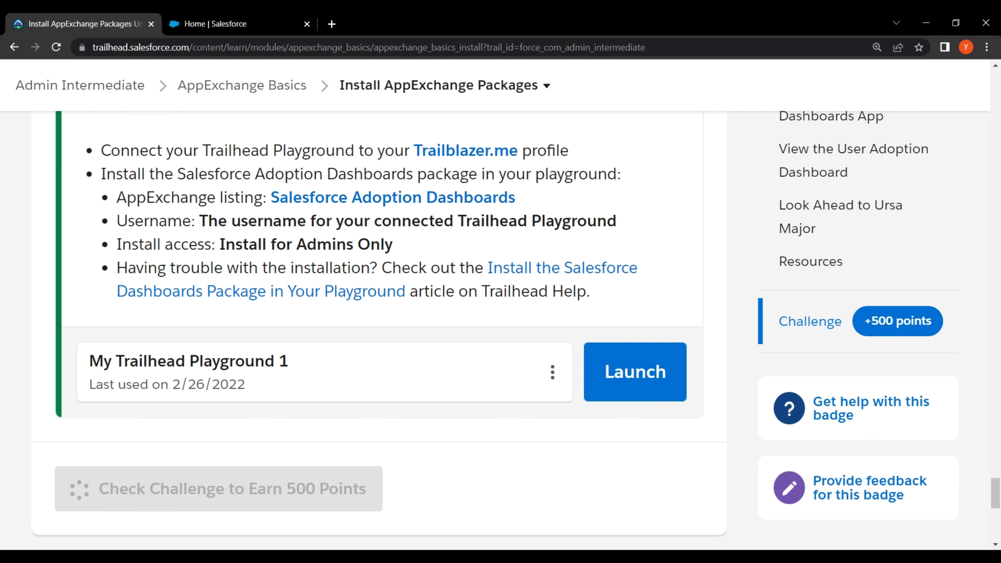